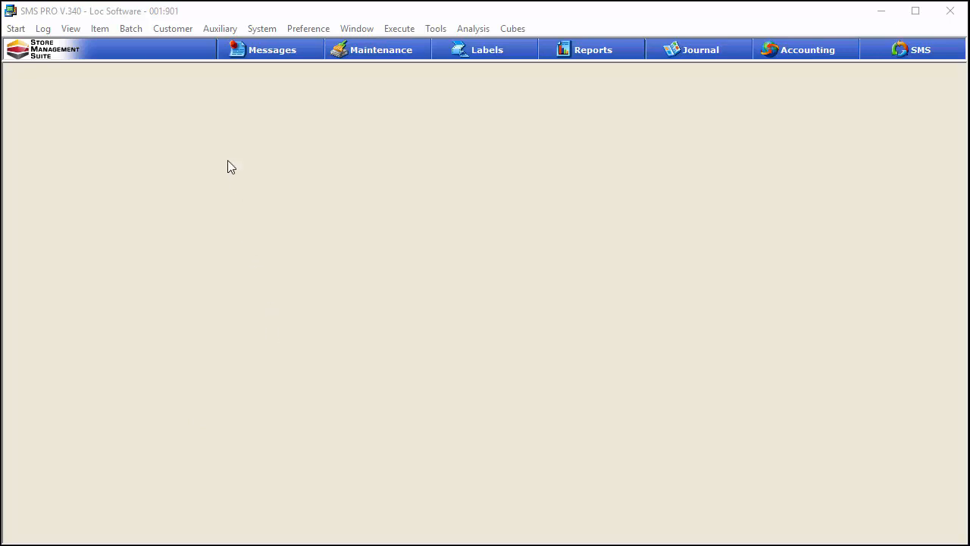
Step: Open the shopper levels, expand the Regular customer level, and set its point program to 9, saving the record
click(170, 29)
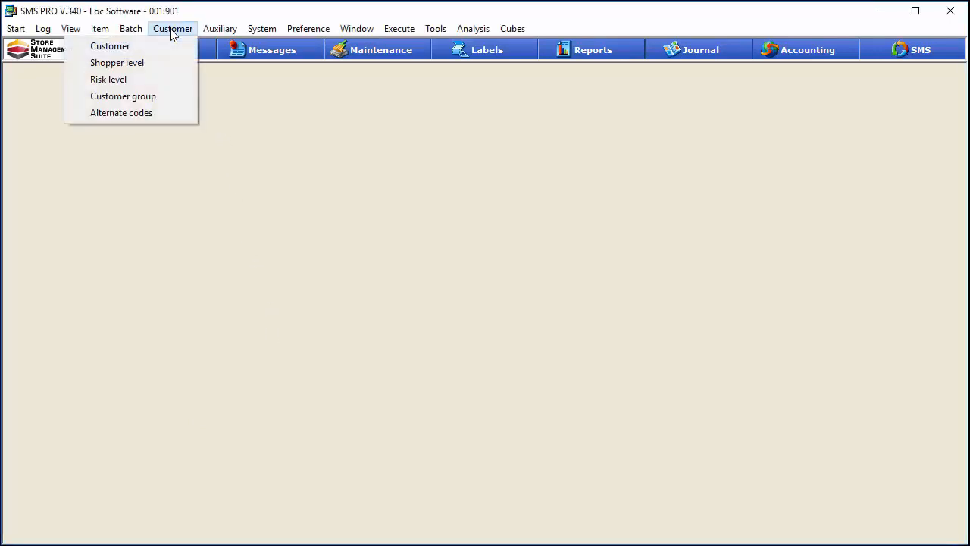
click(156, 67)
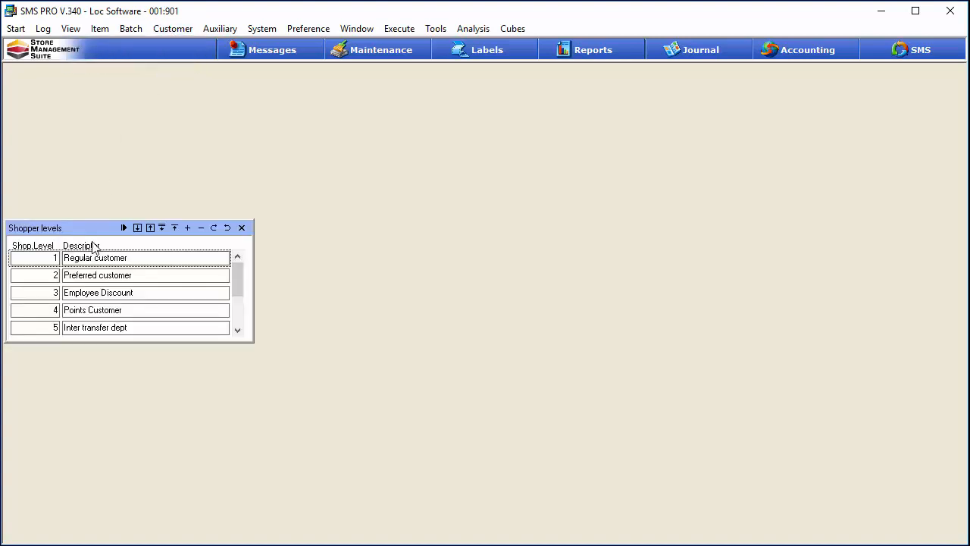
drag(106, 226, 408, 192)
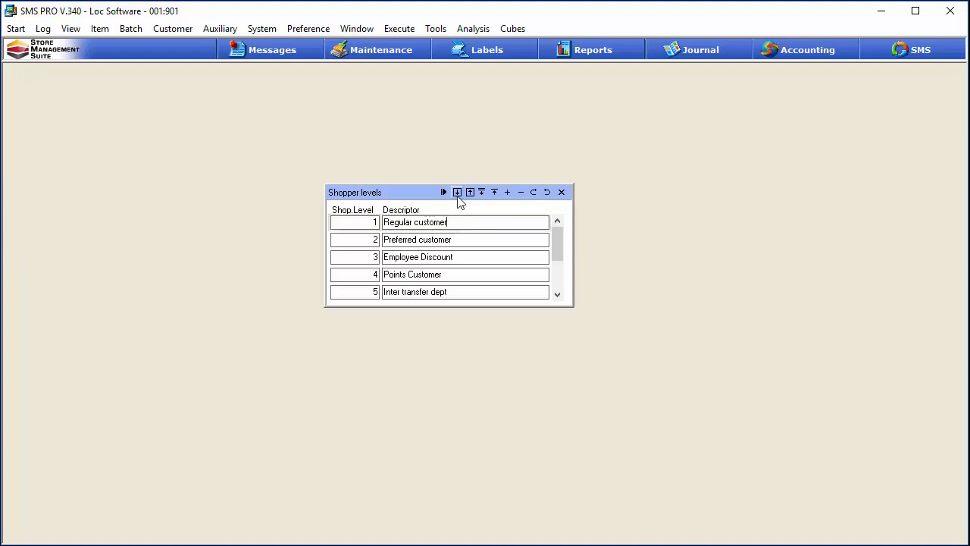
click(458, 198)
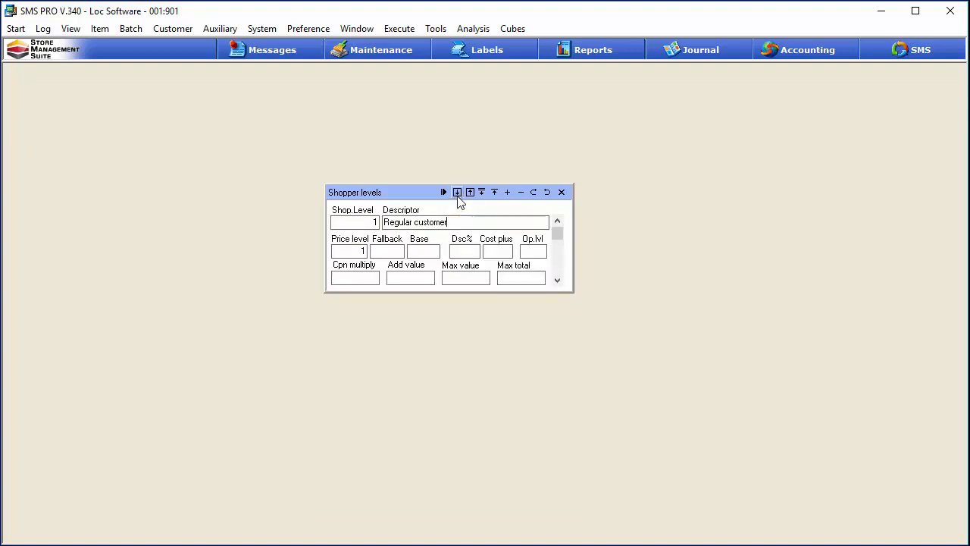
drag(391, 195, 393, 129)
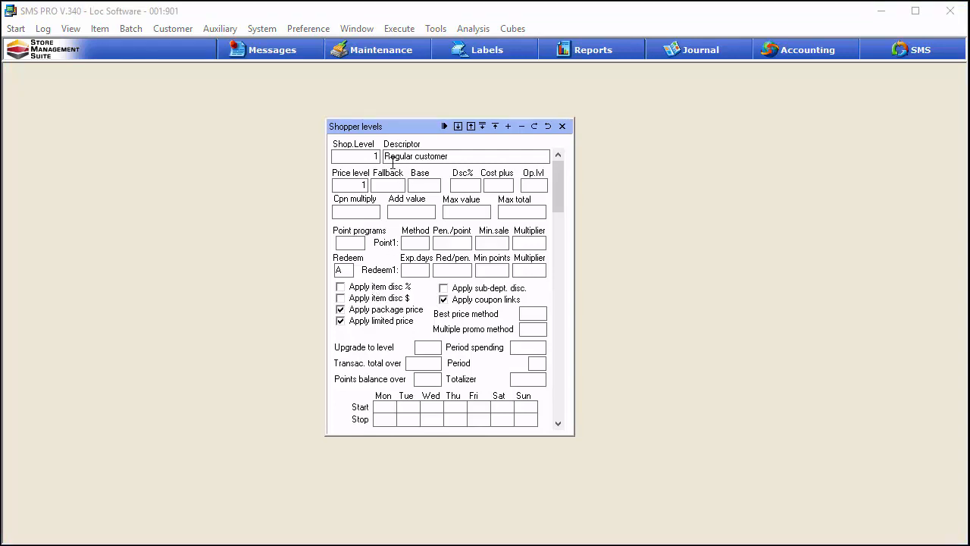
click(361, 242)
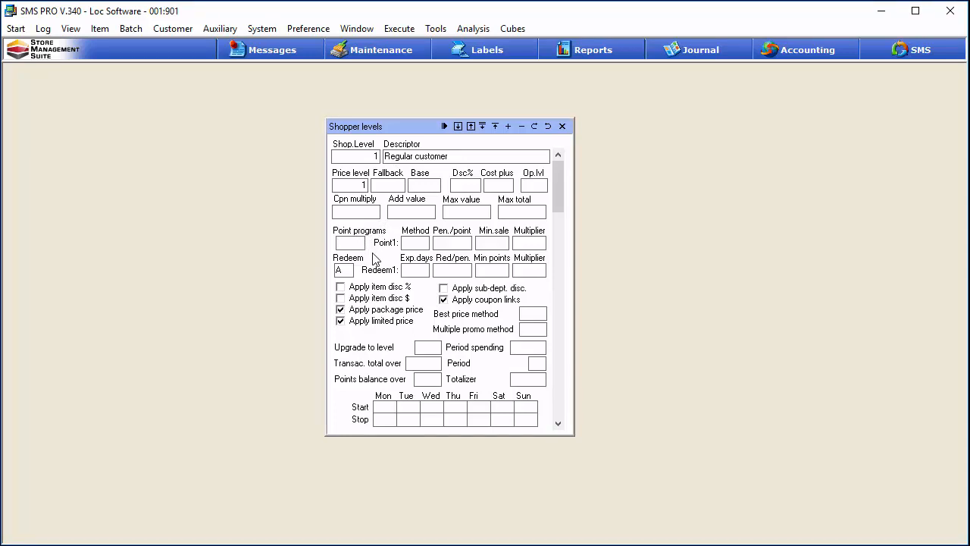
text(9)
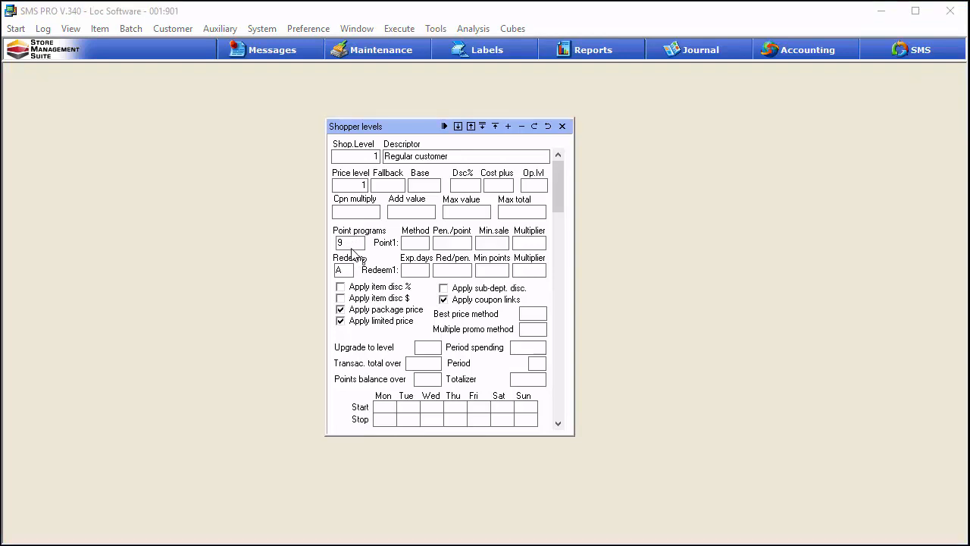
click(534, 126)
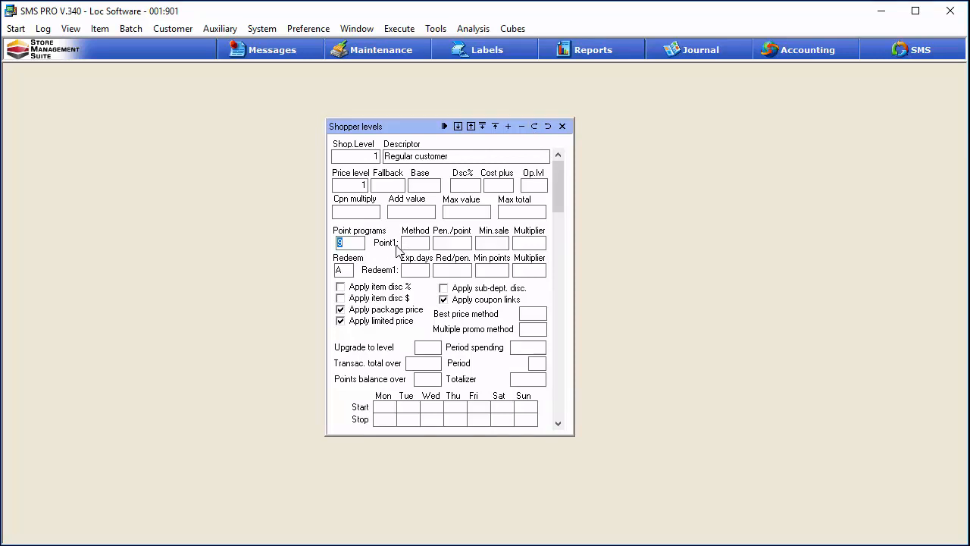
Step: Review the available point programs and the spreadsheet of point program numbers and names
click(355, 251)
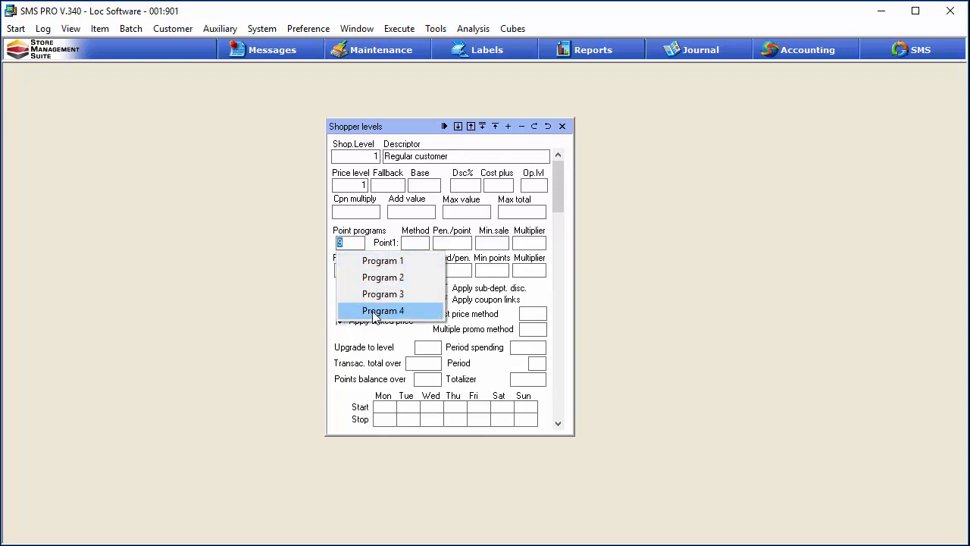
click(393, 246)
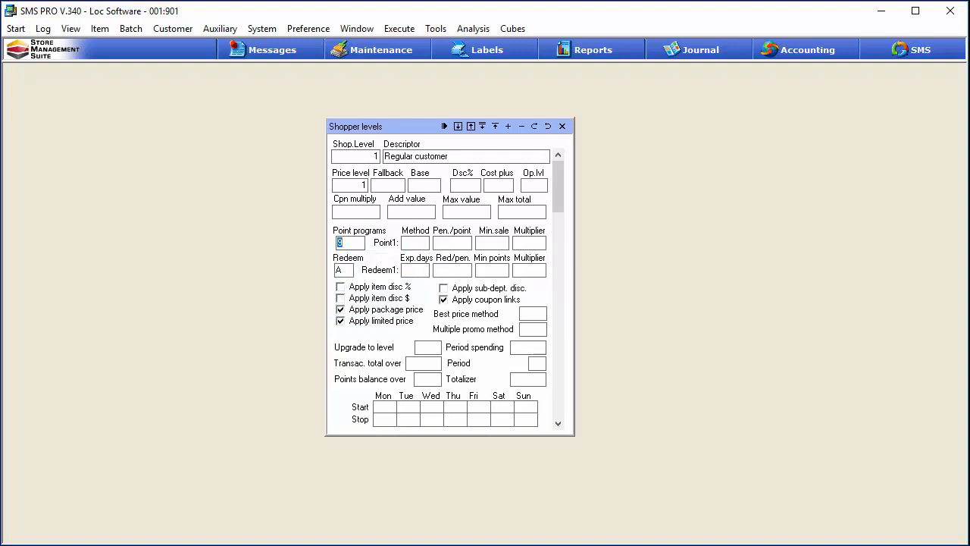
key(alt+Tab)
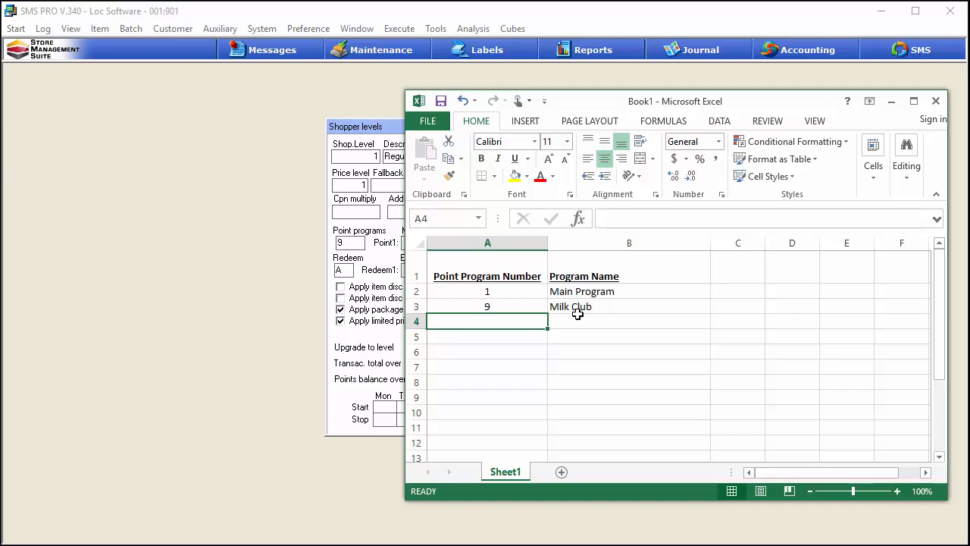
click(271, 365)
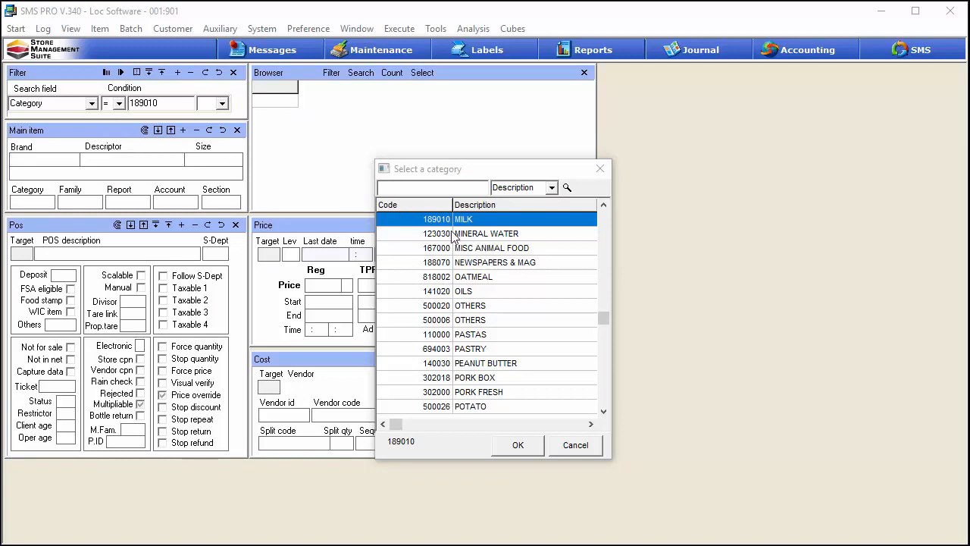
Step: Filter the item browser to category 189010 MILK and count the matching items
click(518, 445)
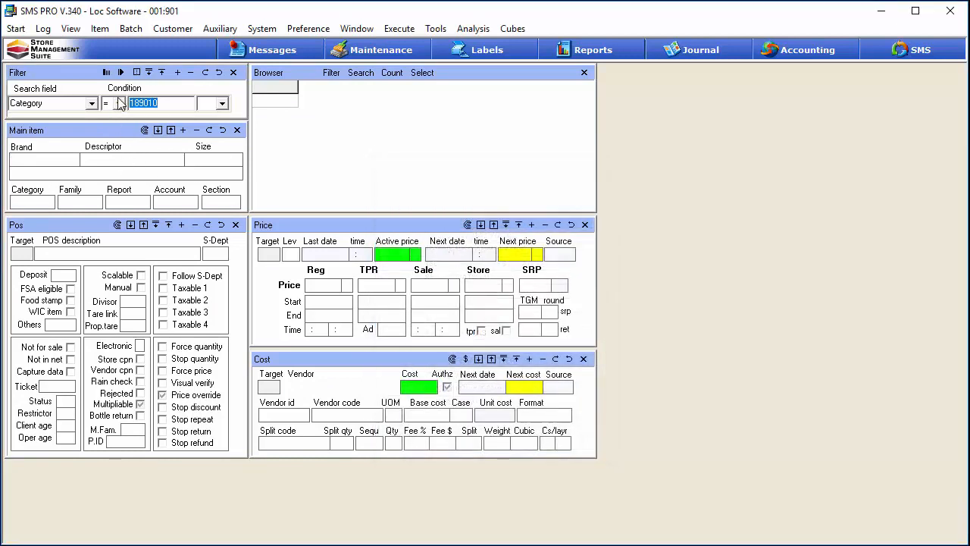
click(120, 72)
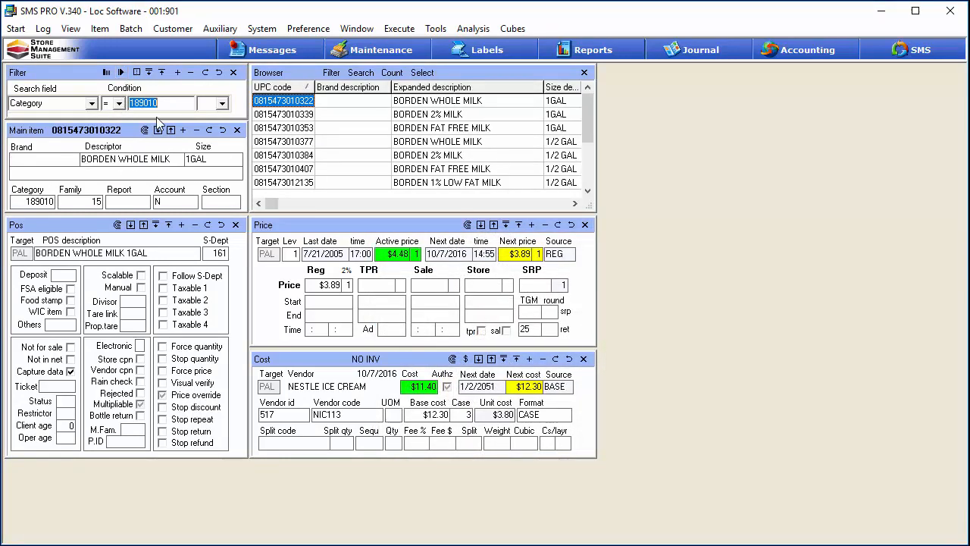
click(392, 73)
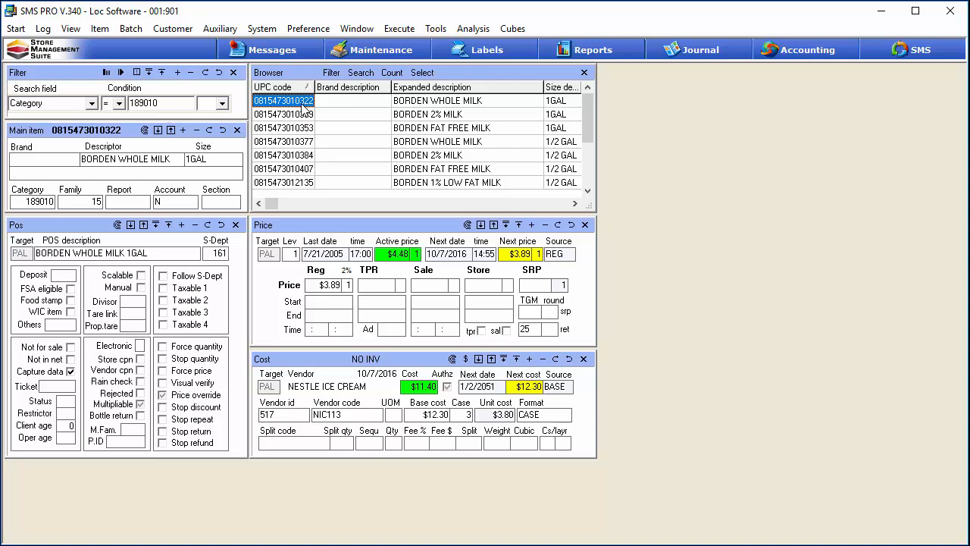
Step: Expand the price details and set the whole milk item's mix method to Points program 5 (P9)
click(480, 226)
click(480, 226)
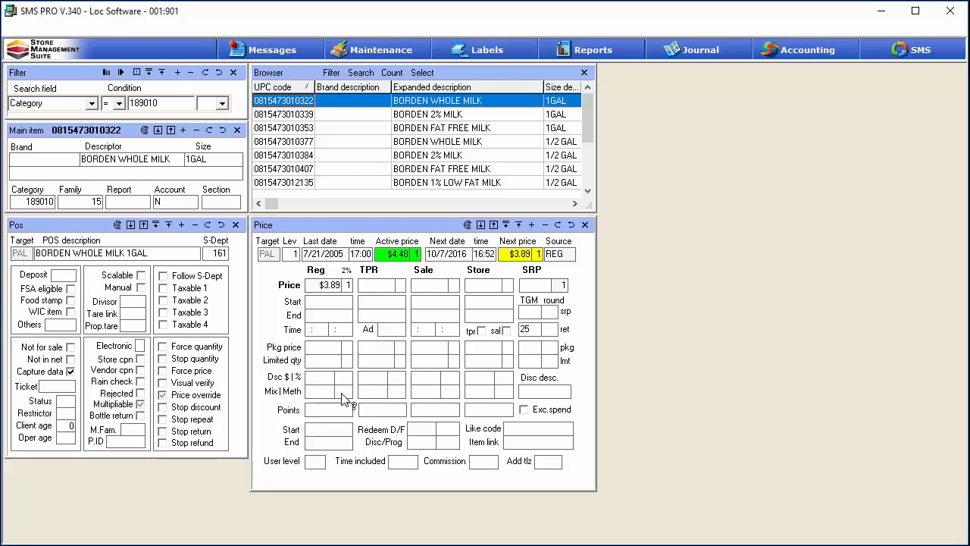
right_click(342, 396)
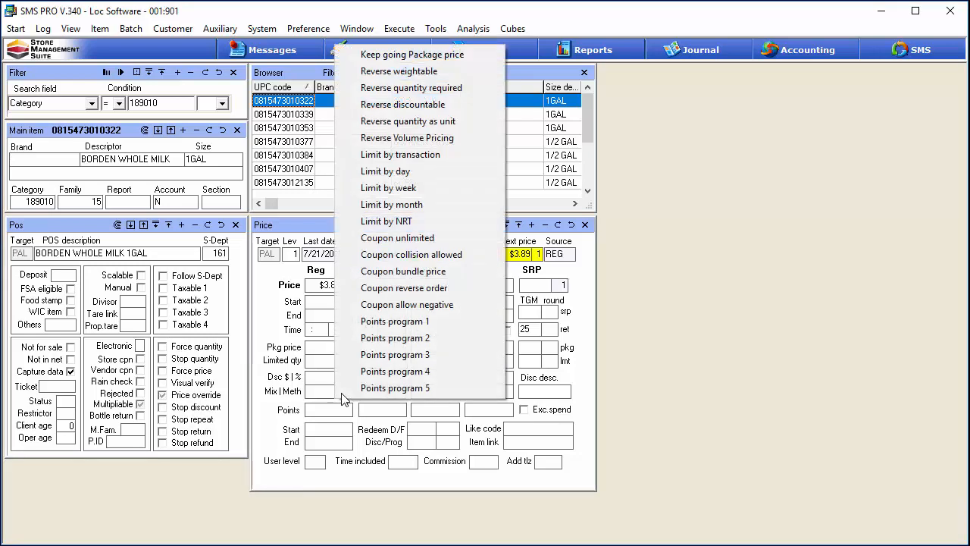
click(384, 391)
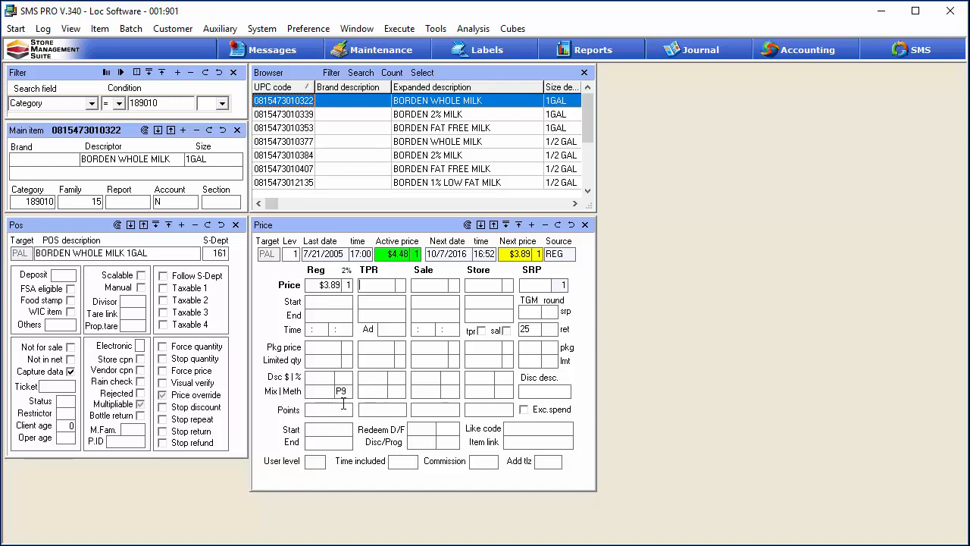
Step: Set the regular price's points value to 1
right_click(348, 394)
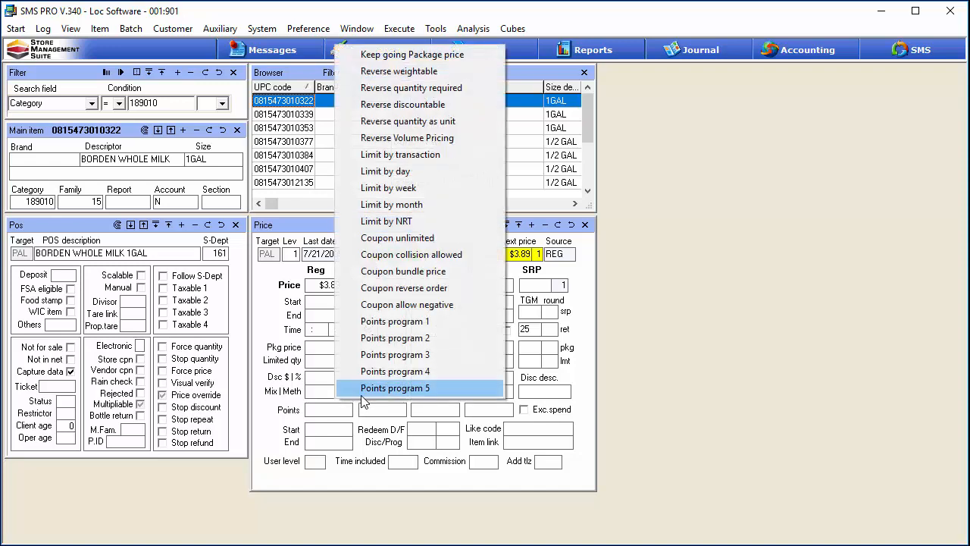
click(283, 405)
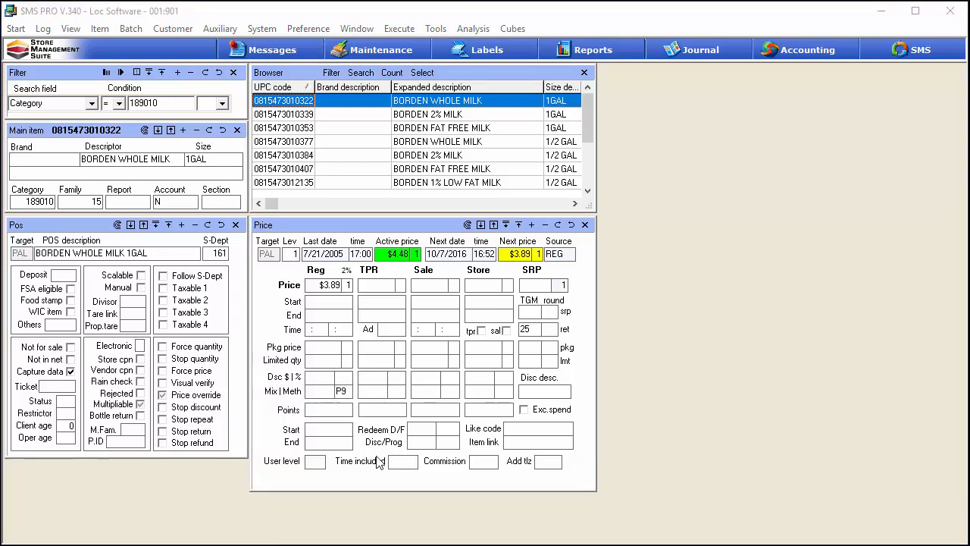
click(346, 410)
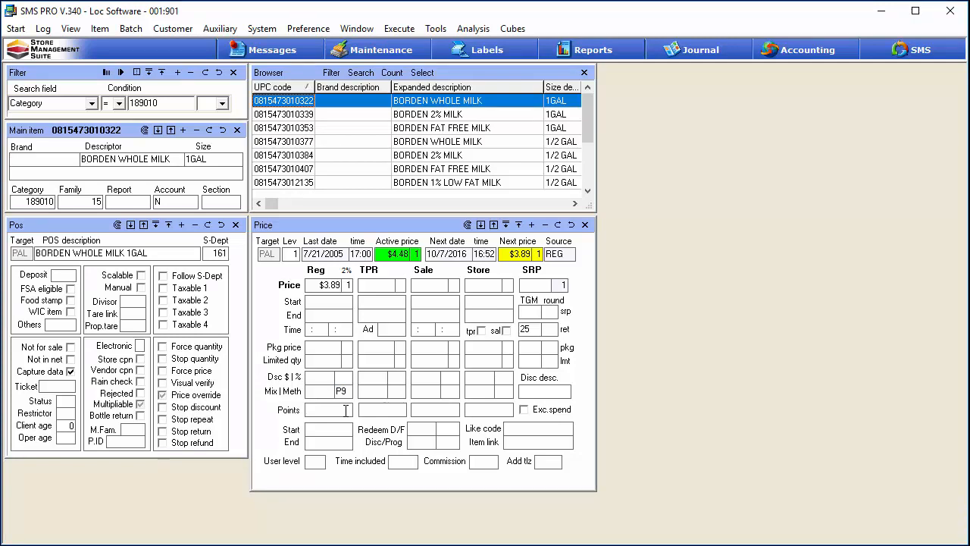
text(1)
Step: Copy this price record to all items in the browser, confirming with yes and applying only changes
click(467, 225)
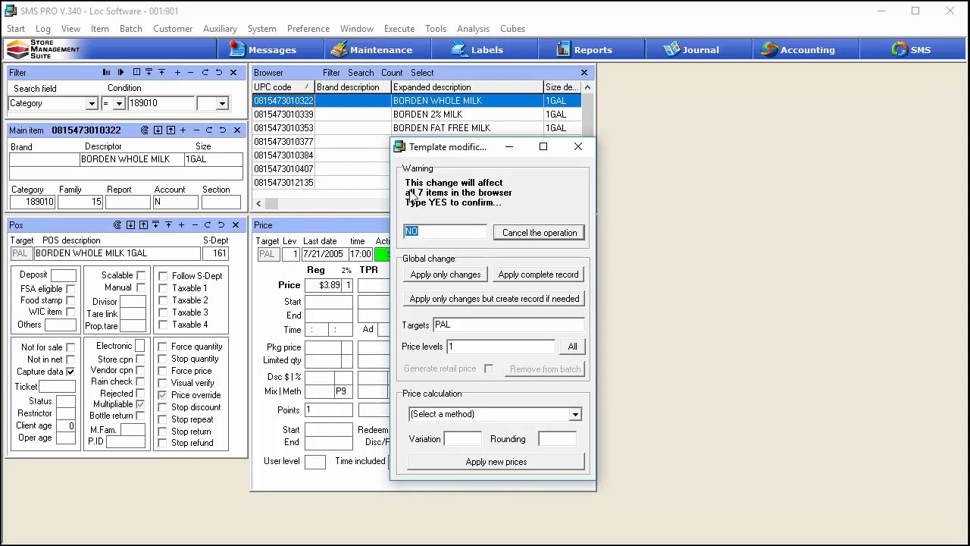
text(yes)
click(455, 279)
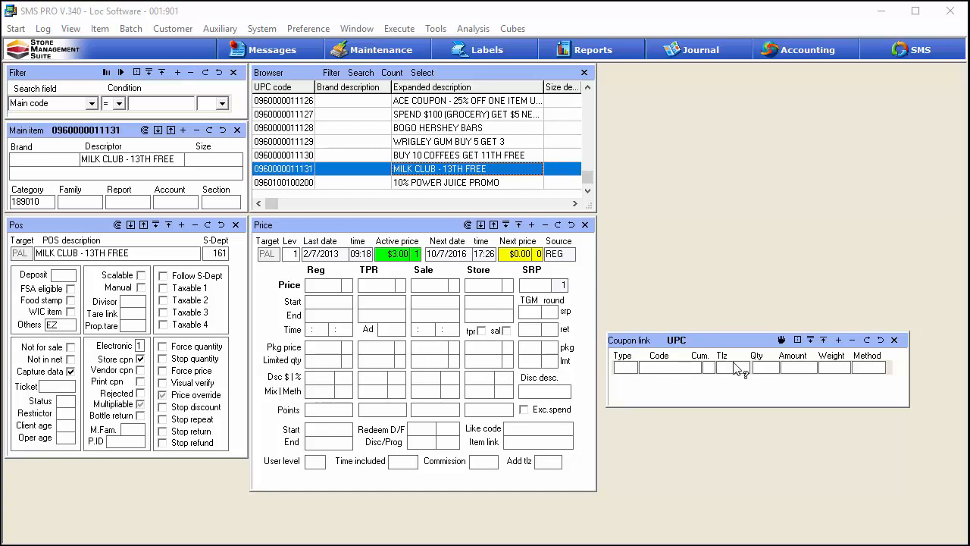
Step: Add a coupon link to MILK CLUB - 13TH FREE with type Points accumulated, code 9, quantity 13, method Match with this item
click(838, 340)
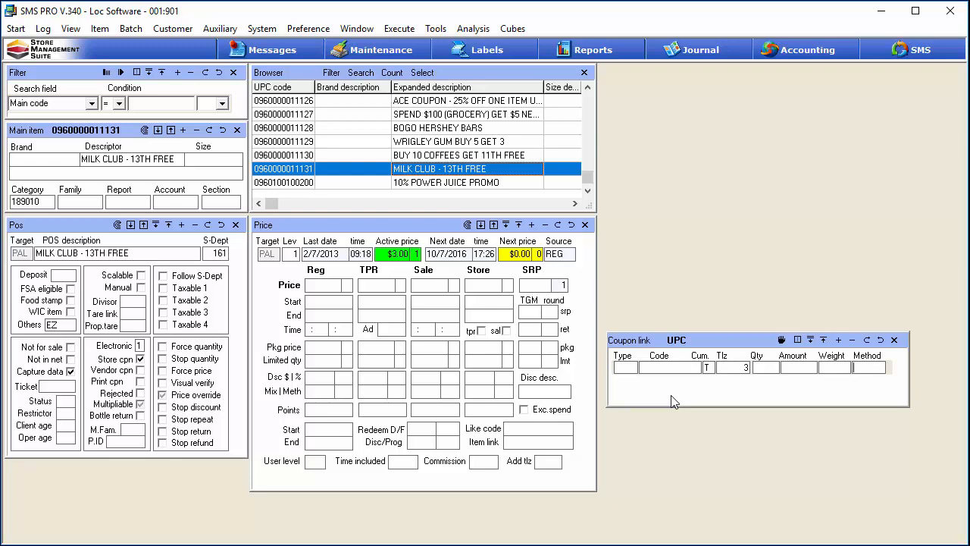
click(632, 373)
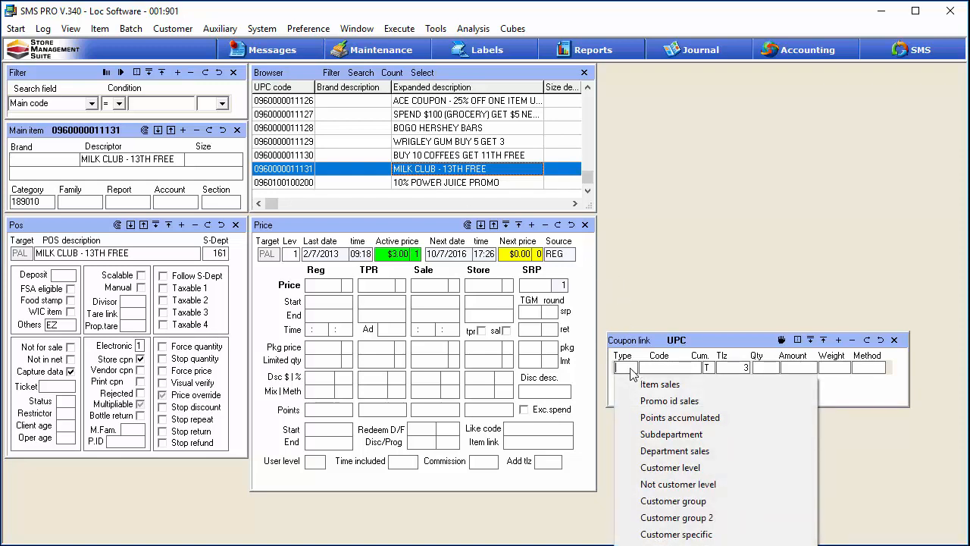
click(657, 417)
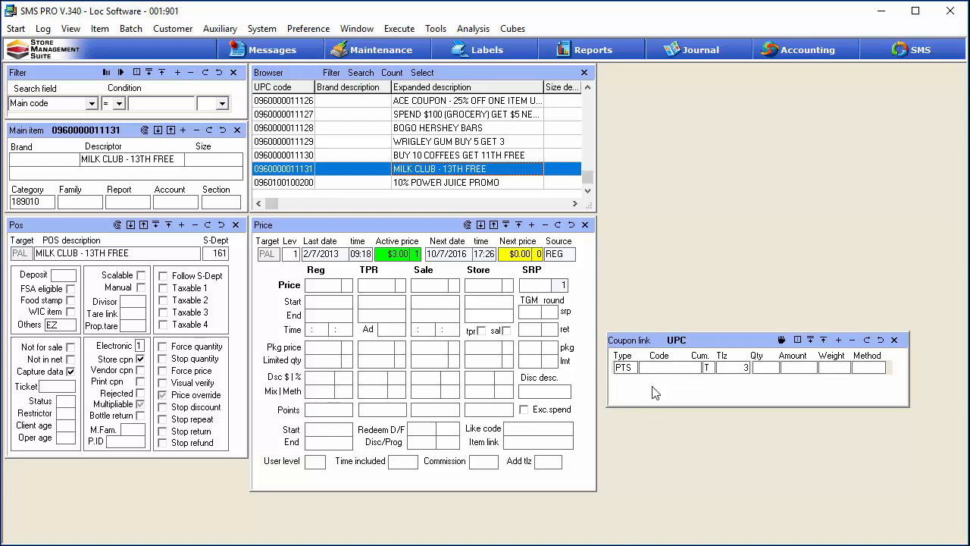
text(9)
text(13)
click(870, 370)
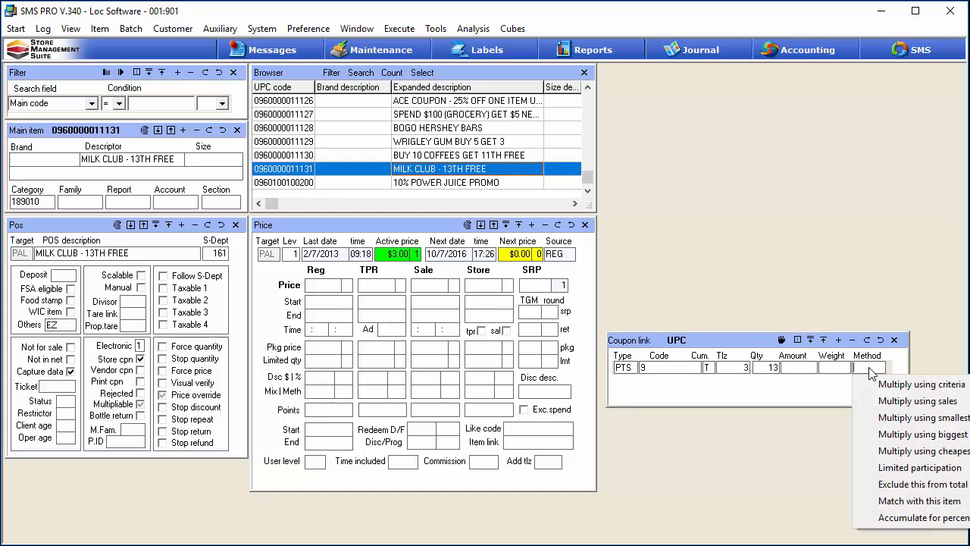
click(906, 500)
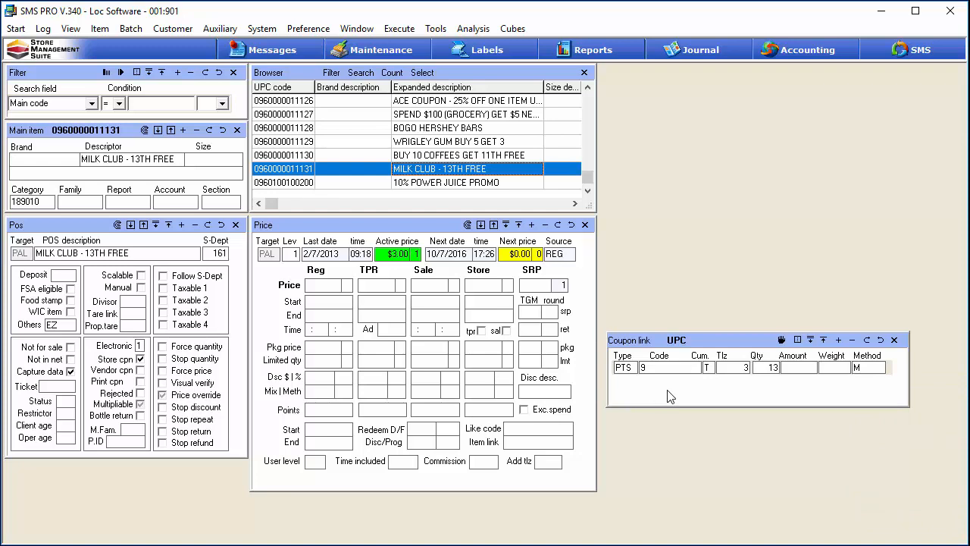
Step: Set the coupon item's discount percentage to 100
key(alt+Tab)
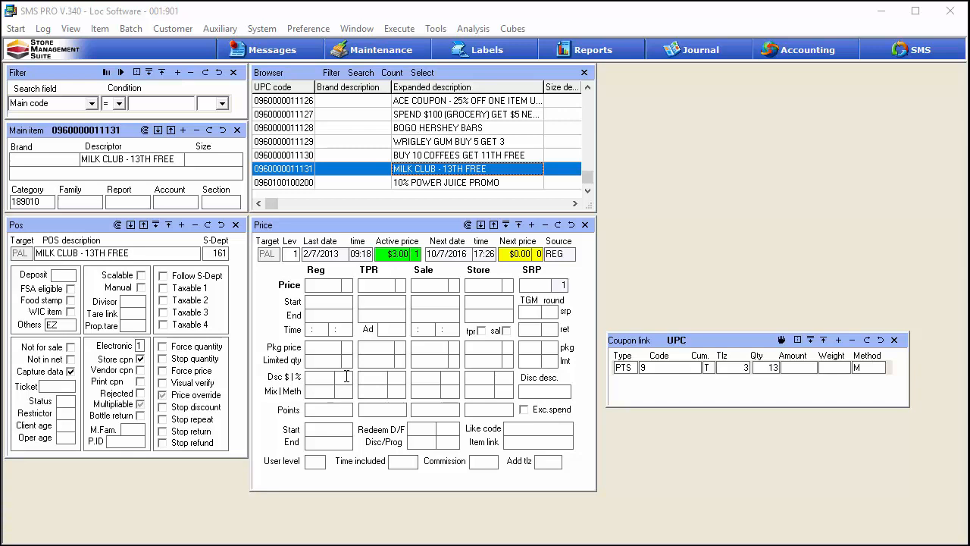
text(100)
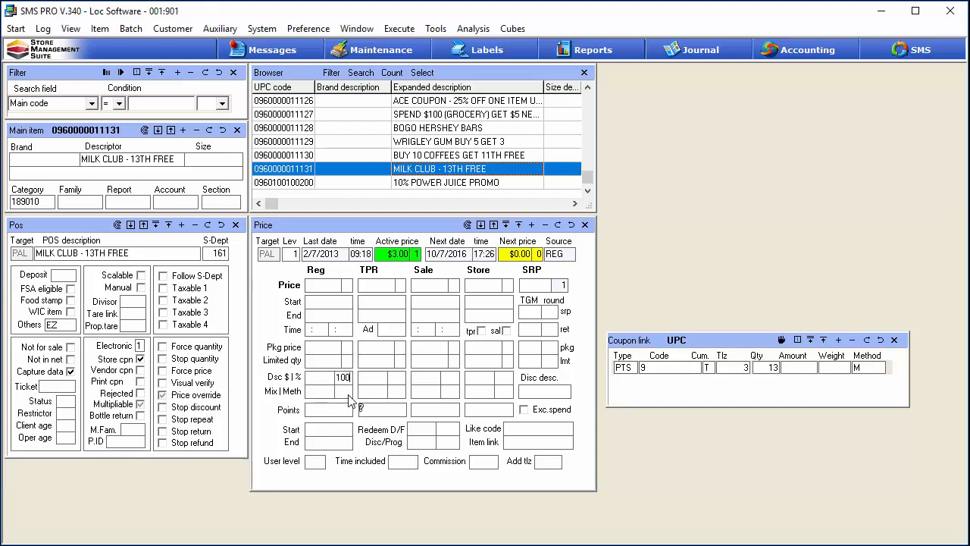
right_click(351, 400)
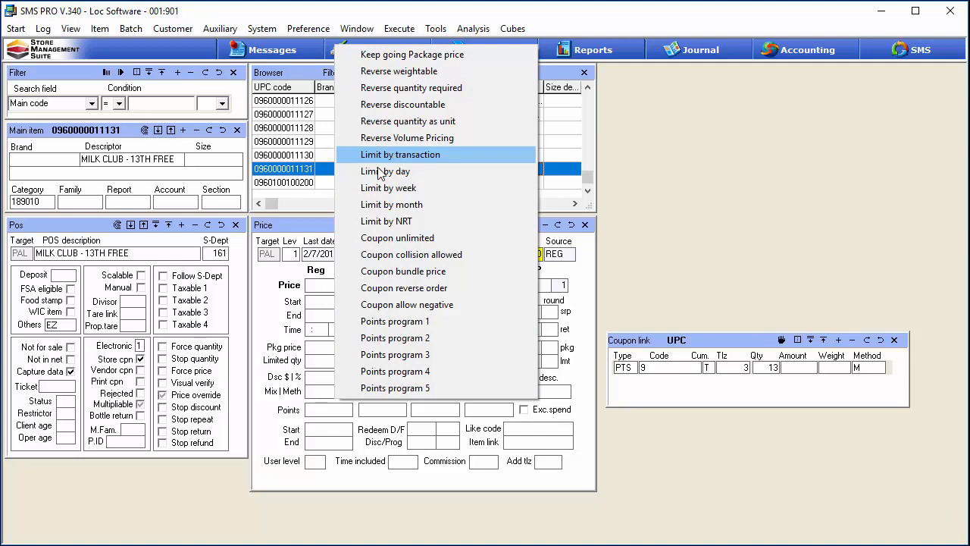
click(277, 378)
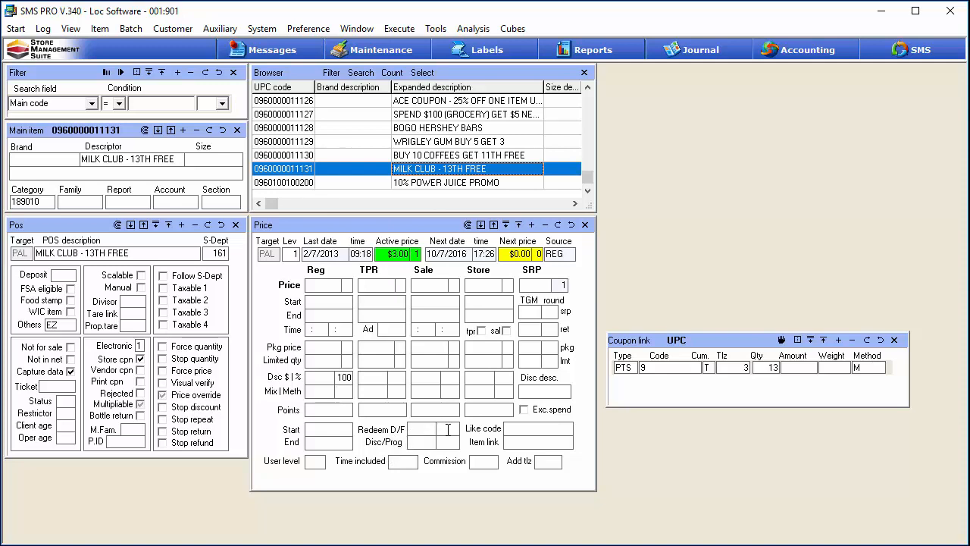
Step: Enter 13 and 9 in the redeem fields and save the price record
text(13)
key(Tab)
text(9)
click(558, 225)
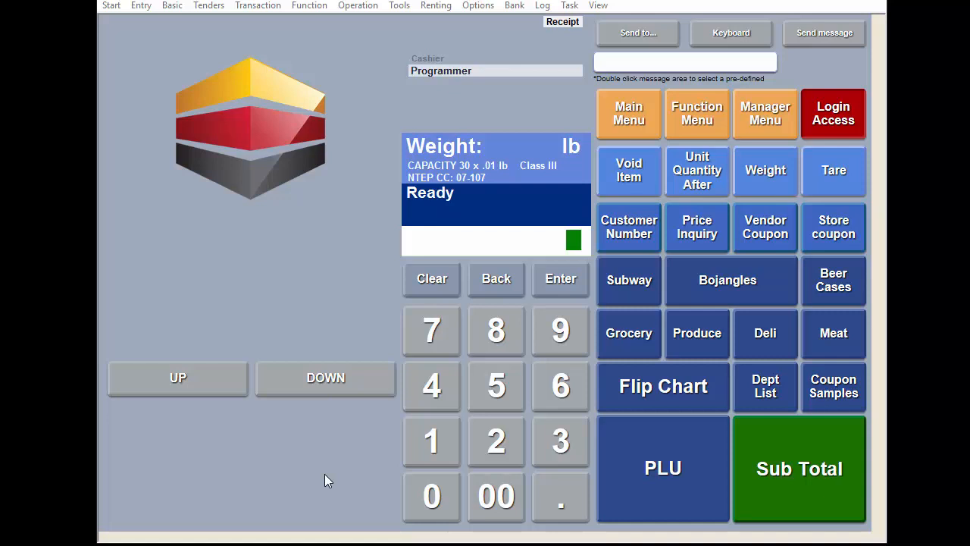
Step: Enter customer number 1 on the POS register to start a transaction
click(426, 447)
click(629, 234)
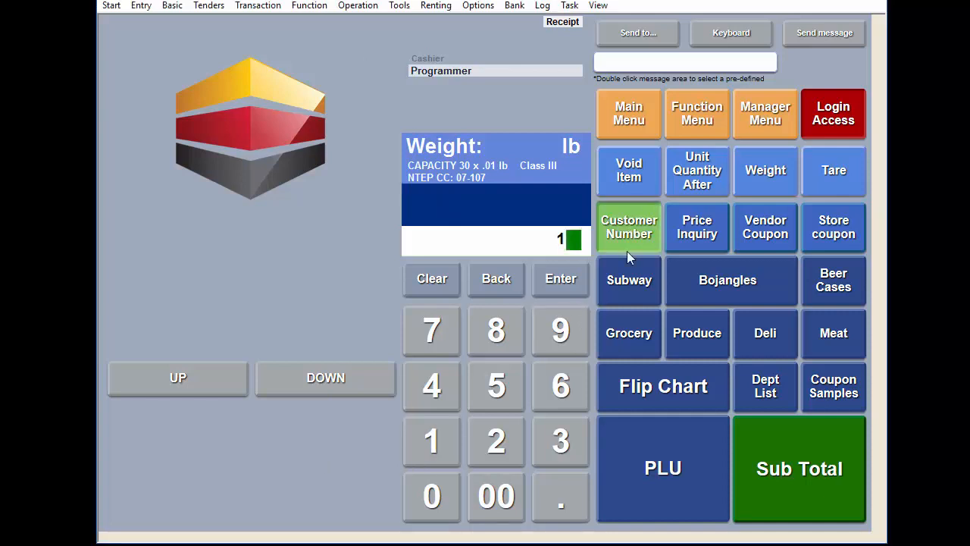
Step: Add BORDEN 1% LOW FAT MILK 1/2 GAL from the Milk family in the Flip Chart
click(646, 389)
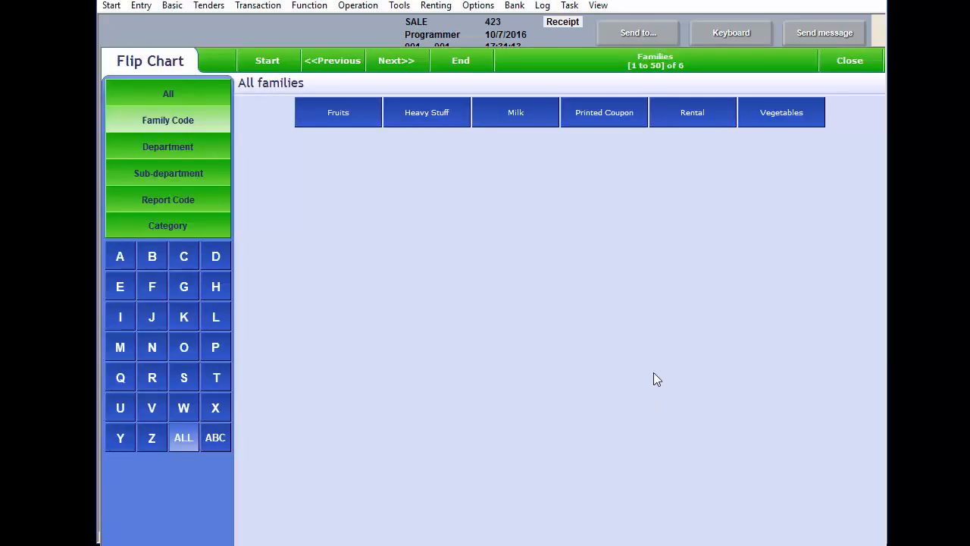
click(528, 126)
click(346, 162)
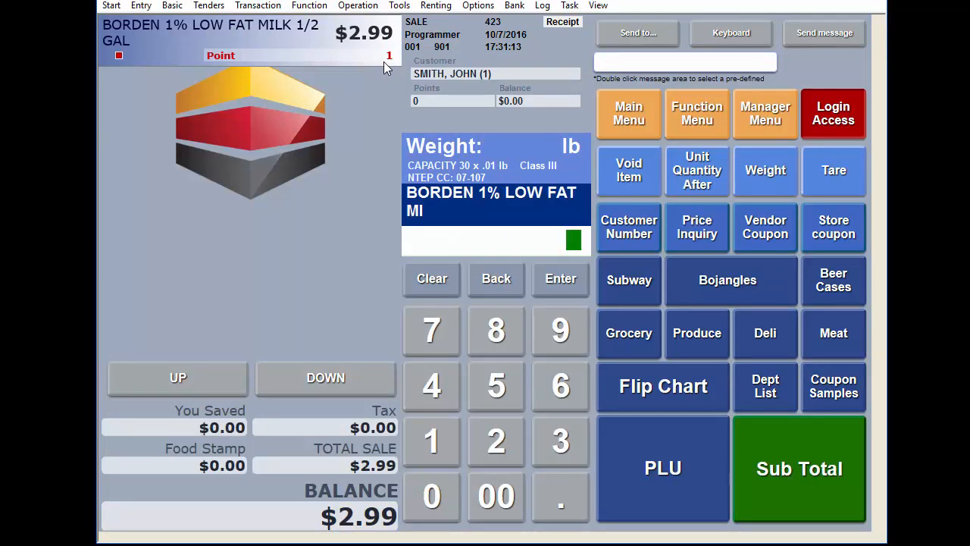
Step: Change the milk line's unit quantity to 12, then subtotal and pay the sale in cash
click(690, 184)
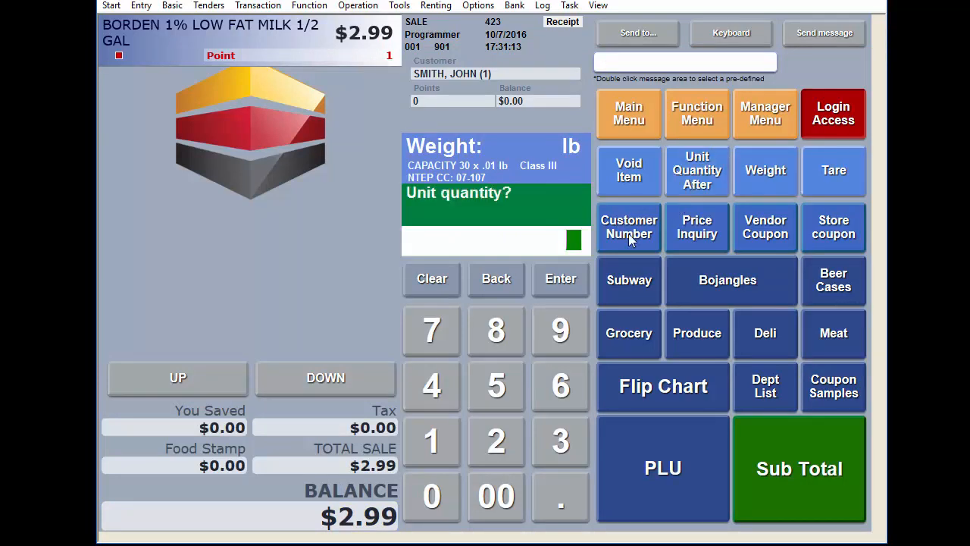
click(436, 452)
click(492, 433)
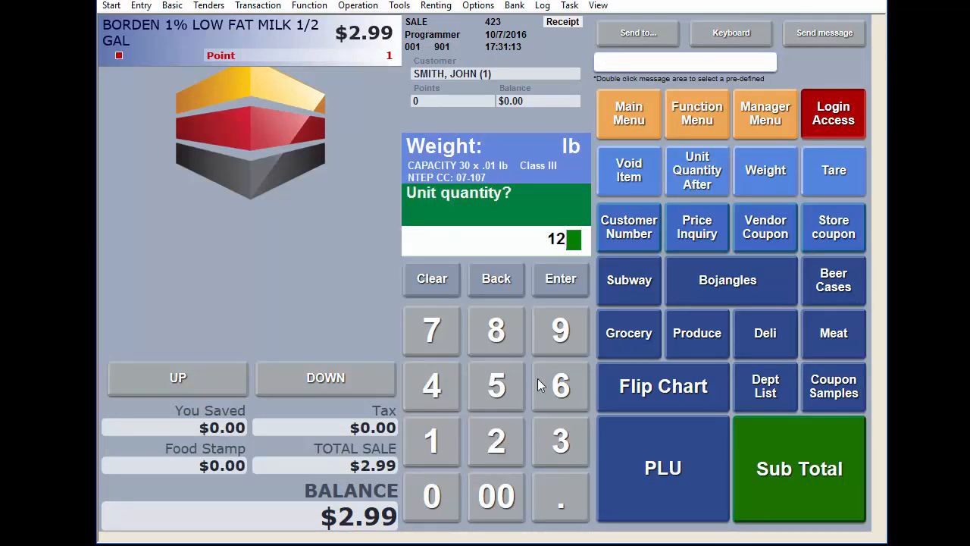
click(568, 274)
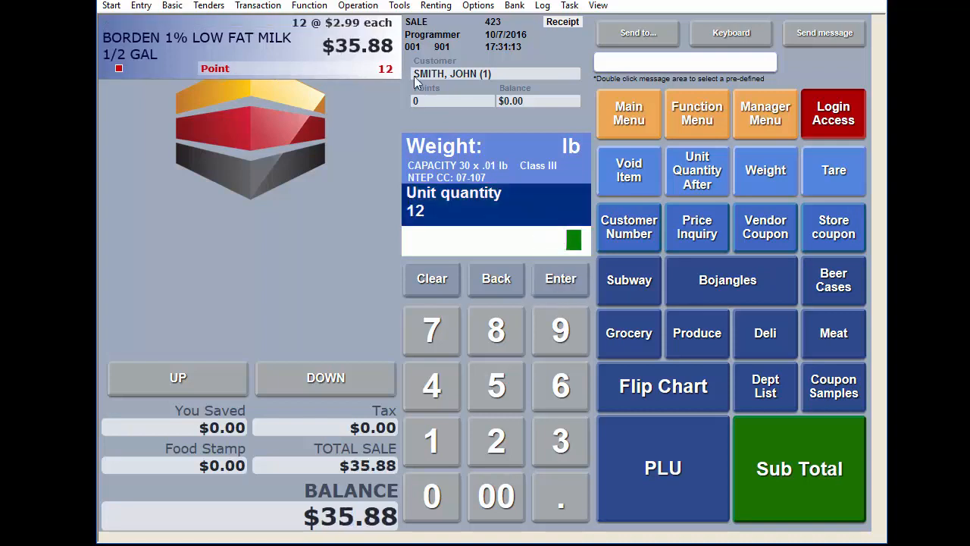
click(768, 469)
click(688, 479)
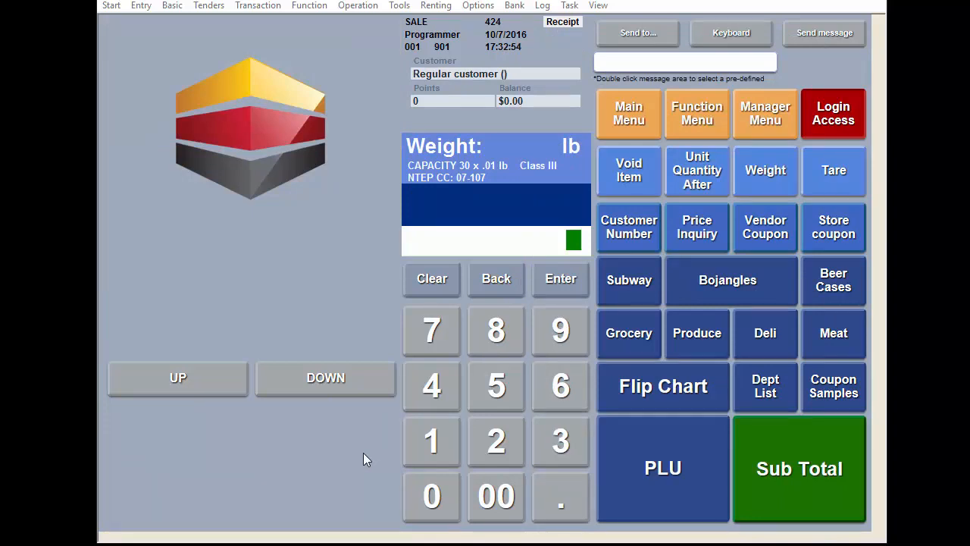
Step: Start a new transaction for customer number 1 and add one BORDEN 1% LOW FAT MILK 1/2 GAL from the Milk family
click(430, 443)
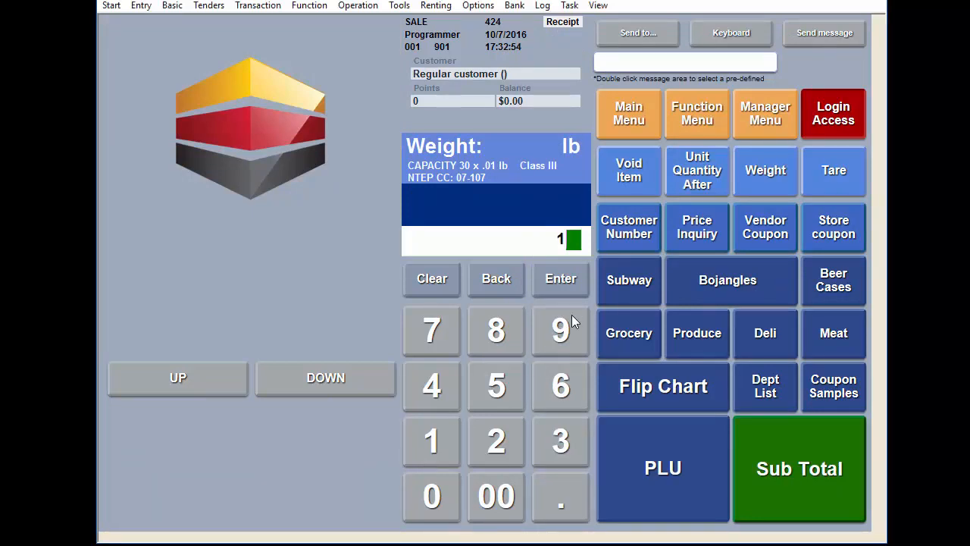
click(630, 226)
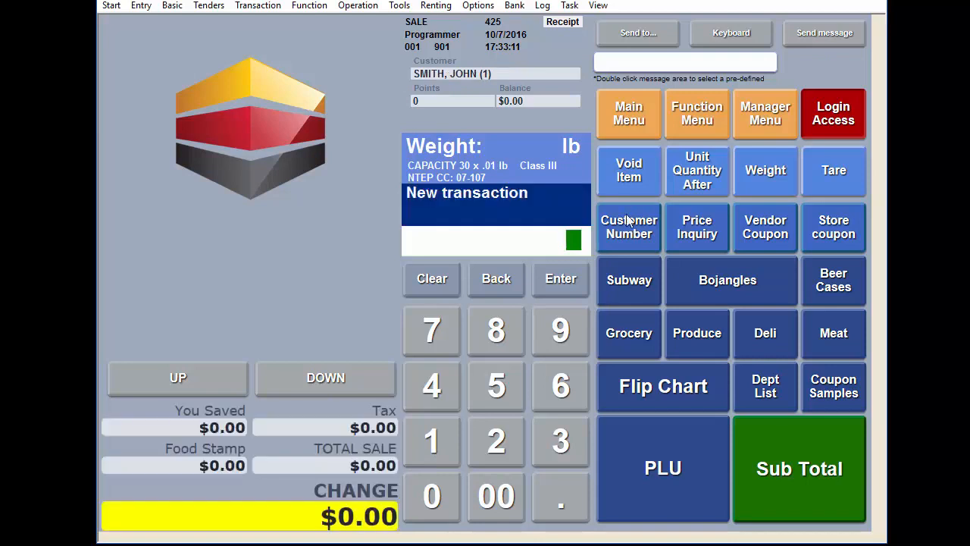
click(676, 394)
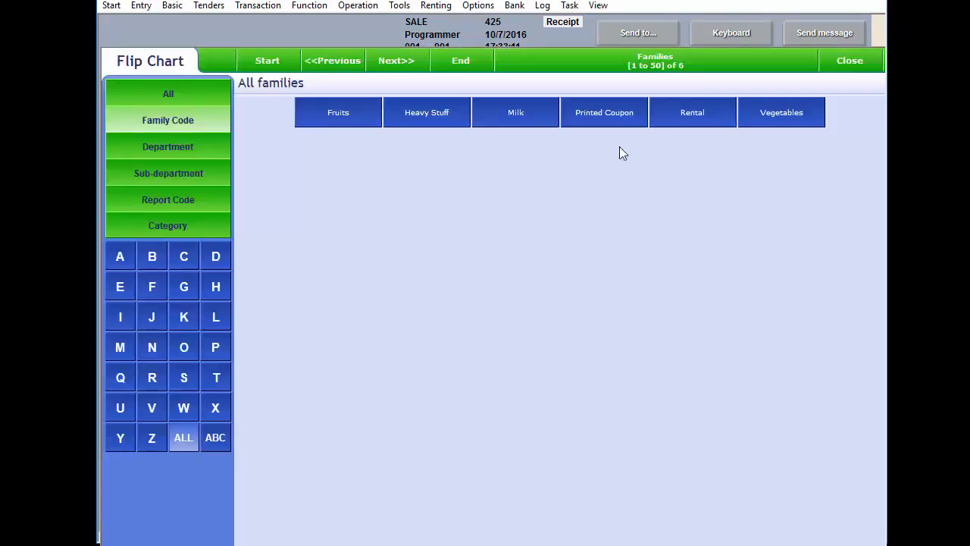
click(535, 121)
click(371, 152)
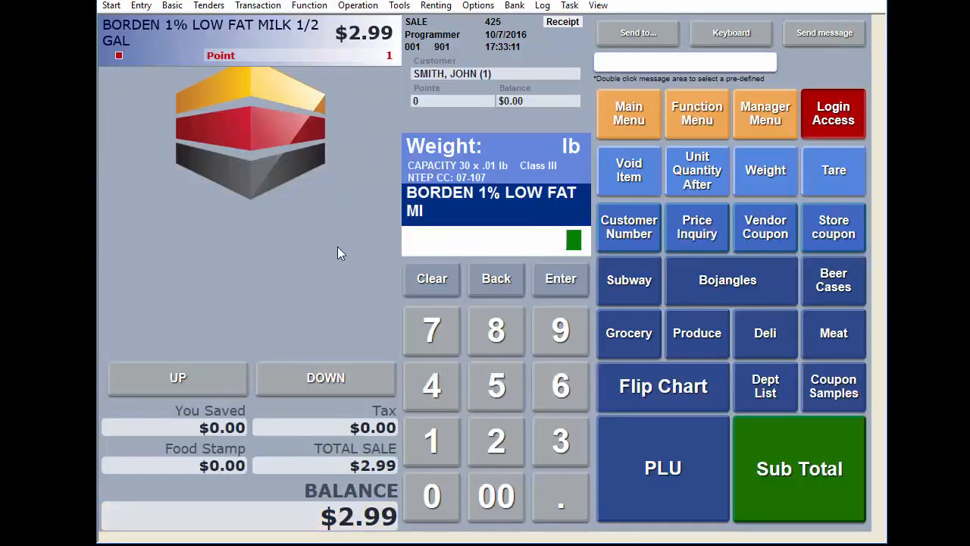
Step: Subtotal and pay the transaction in cash, then move the receipt window to review the points redemption
click(810, 480)
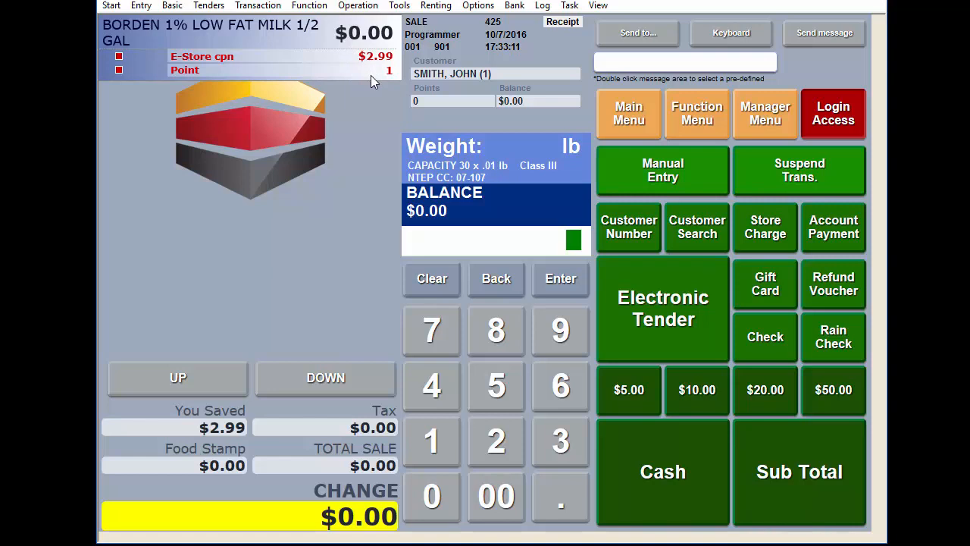
click(695, 494)
drag(796, 23, 638, 35)
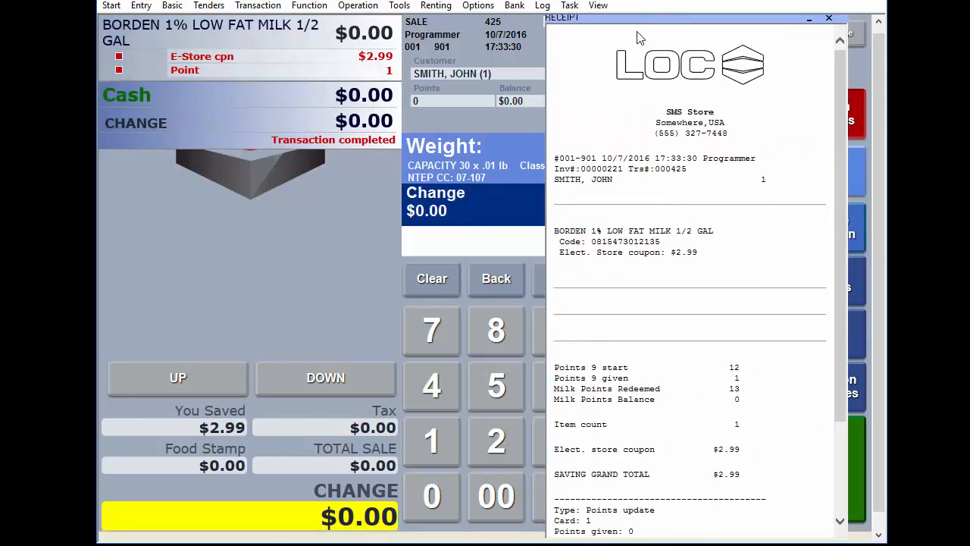